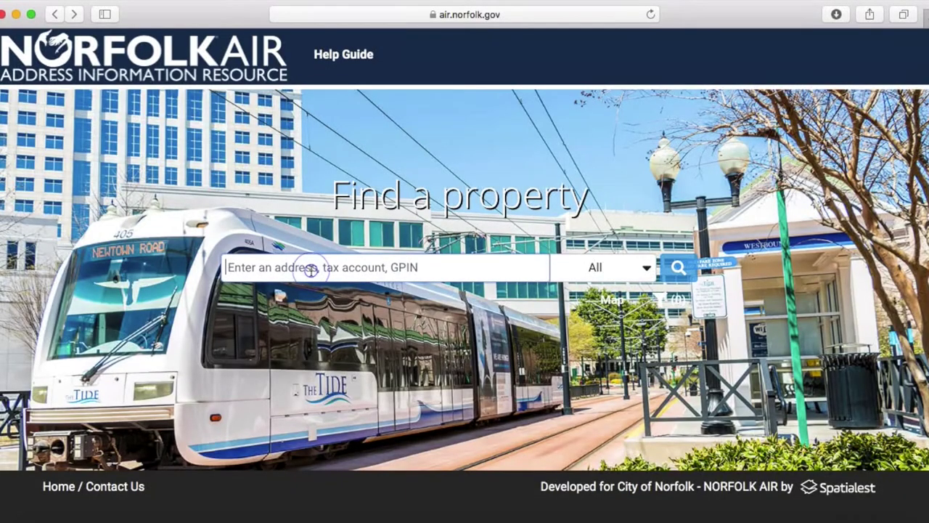
click(308, 267)
text(791 e Indian river)
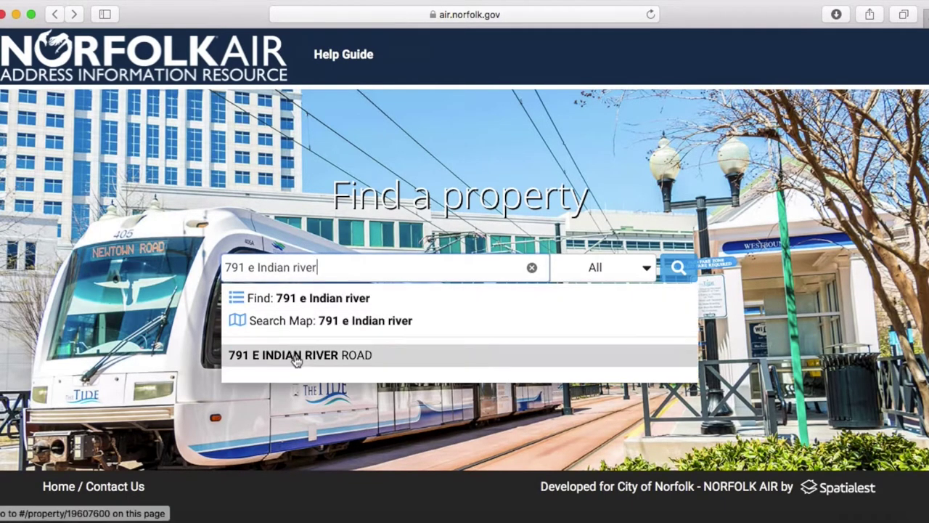
click(299, 363)
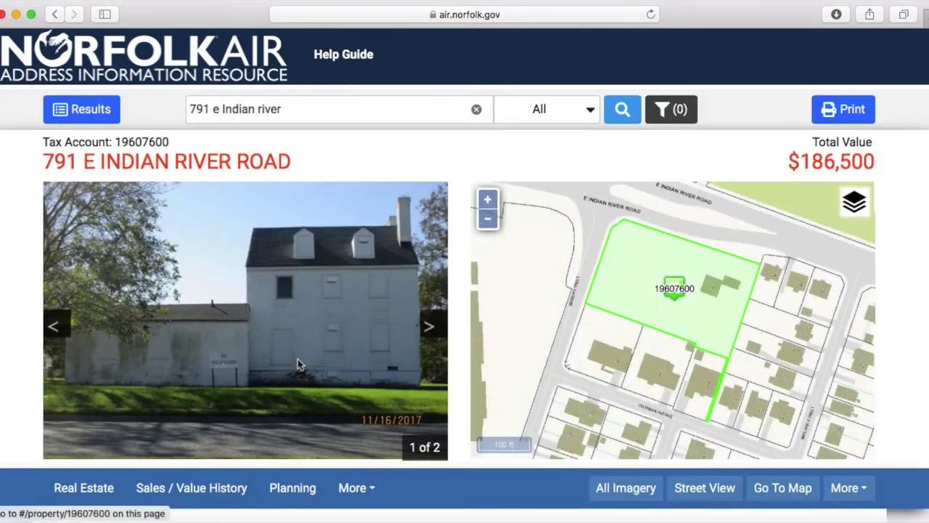
click(84, 488)
Step: Review the building details, sales and value history, and code enforcement cases
scroll(243, 445, down, 3)
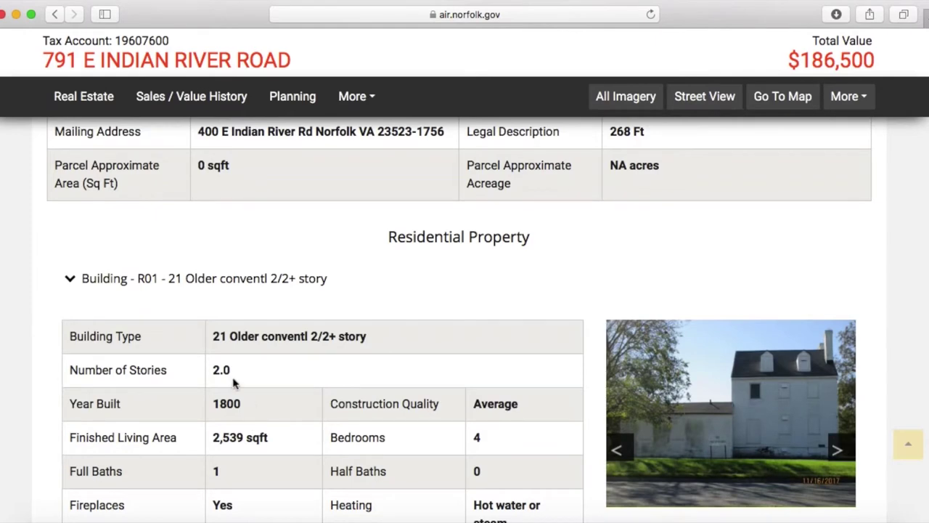
click(197, 100)
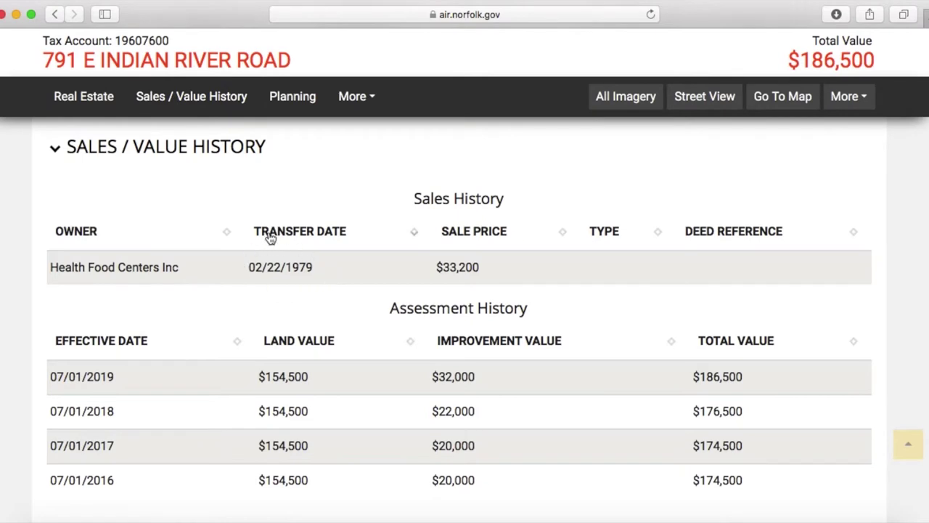
click(355, 100)
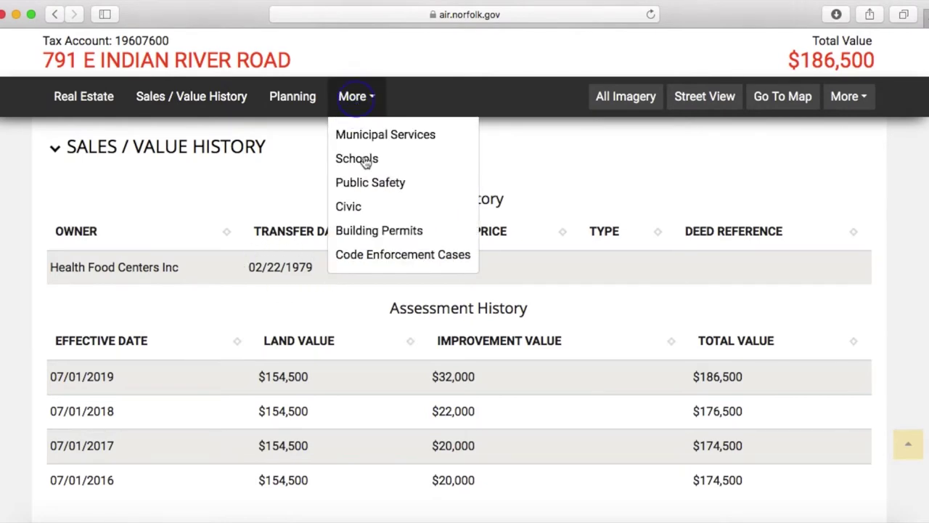
click(377, 256)
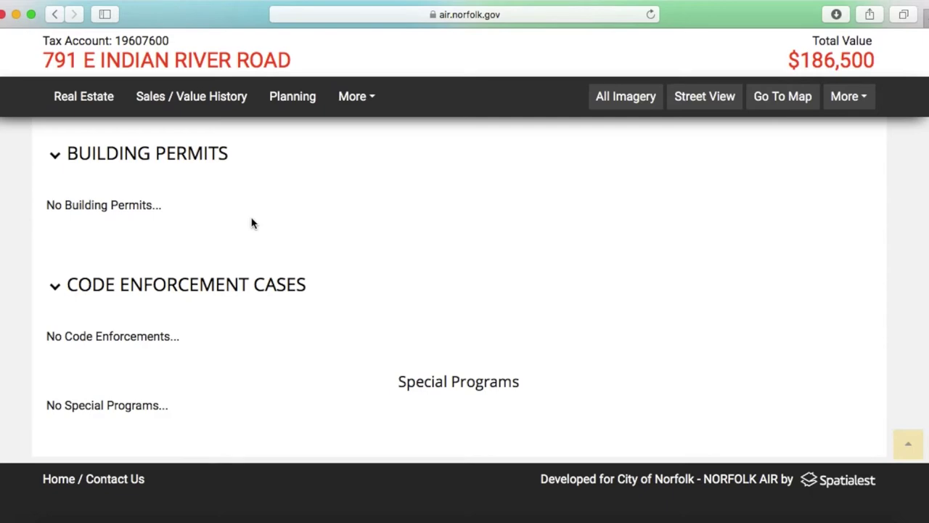
Step: Review the planning and zoning information, then the municipal services section
click(288, 108)
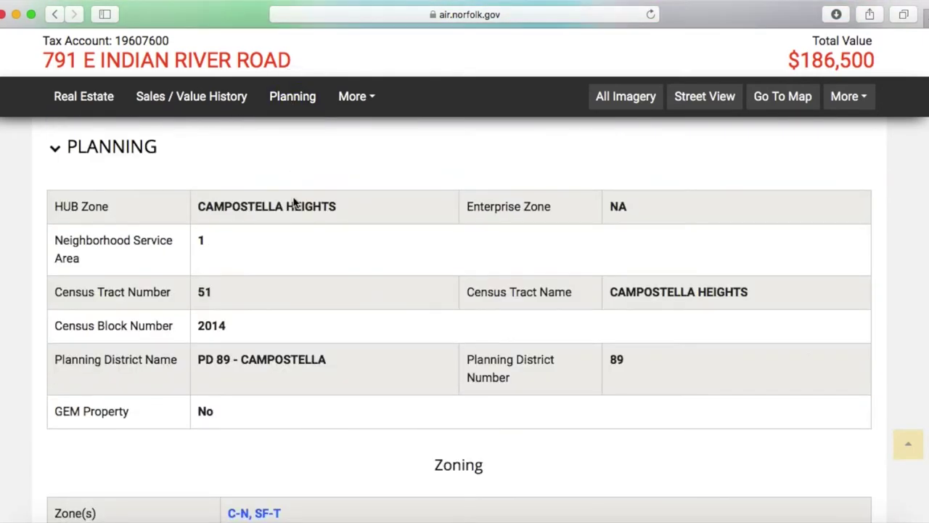
scroll(294, 202, down, 8)
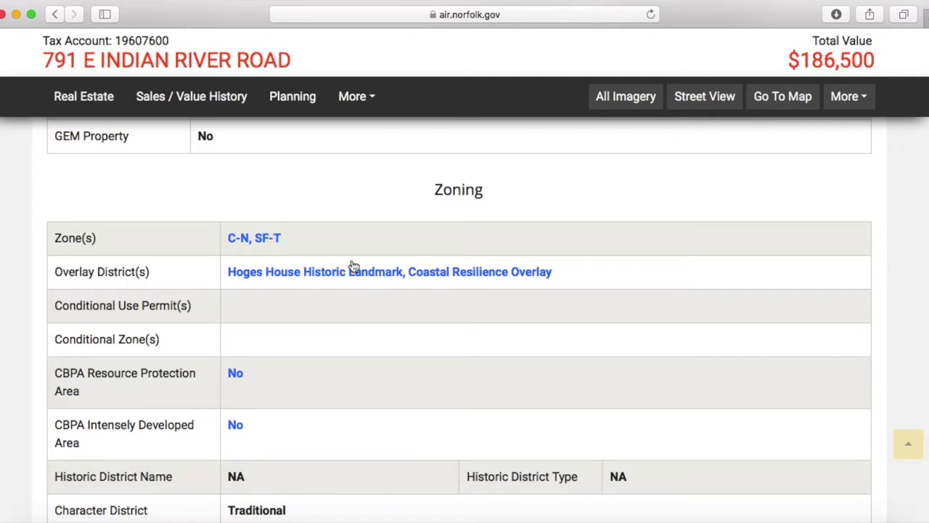
click(354, 99)
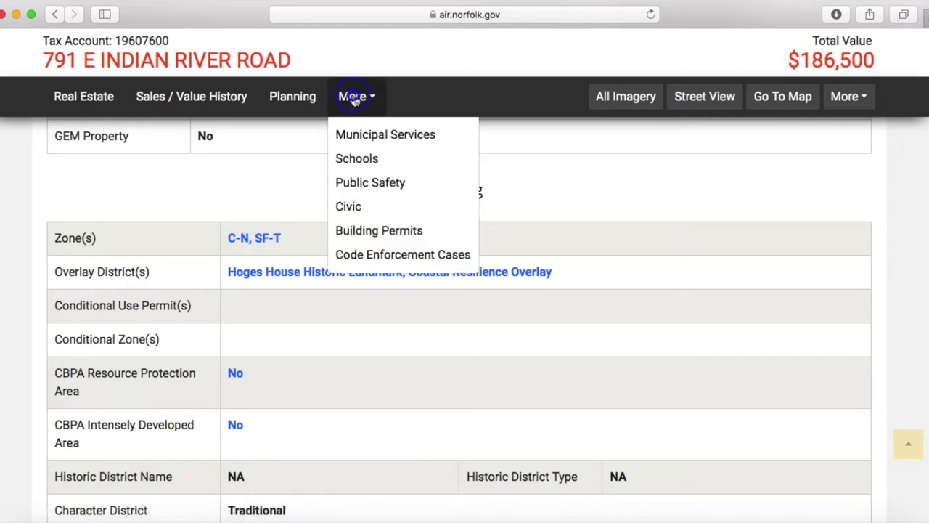
click(372, 137)
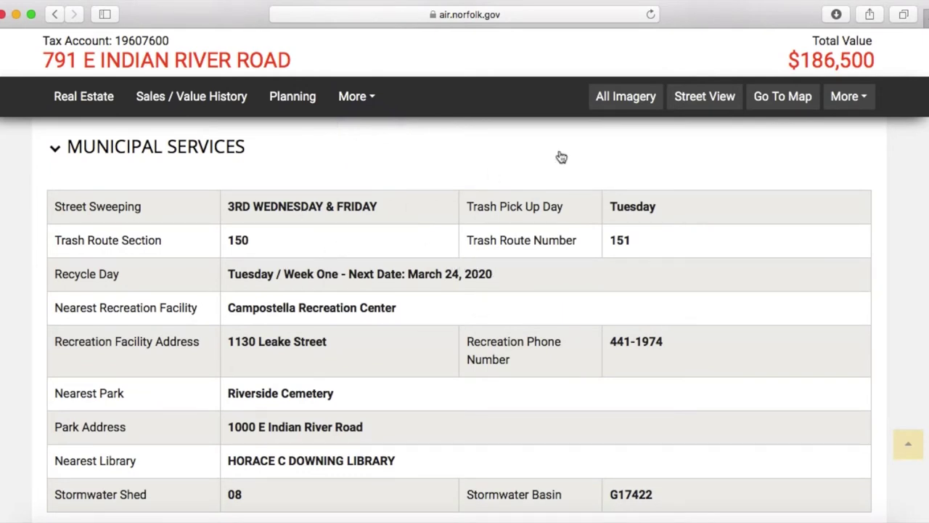
Step: Open a Street View of the house and step forward along the street
click(692, 102)
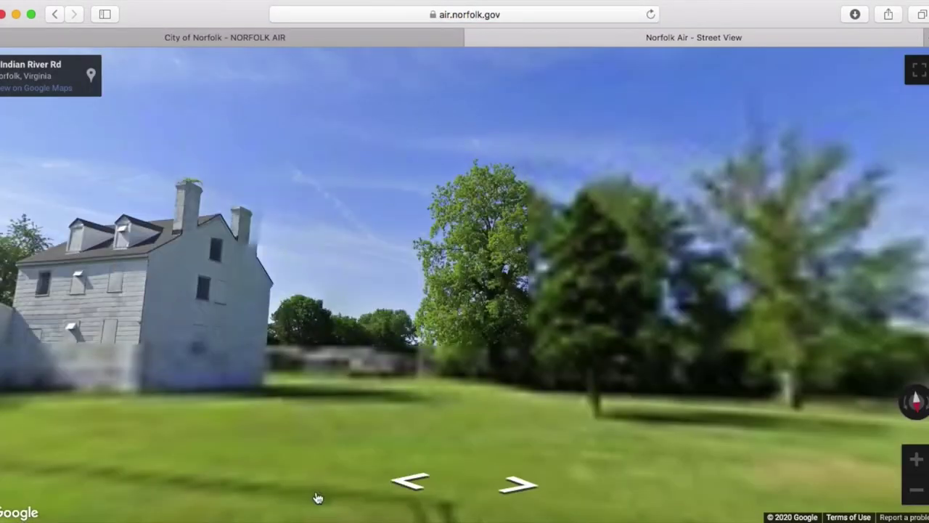
click(410, 479)
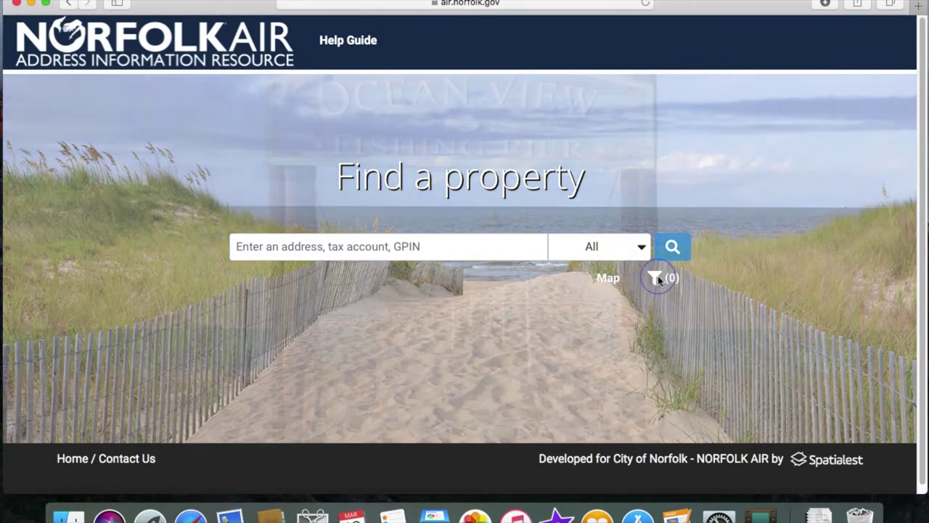
Step: Filter properties to the Algonquin Park/ North Shore Point civic league, returning 133 results
click(658, 278)
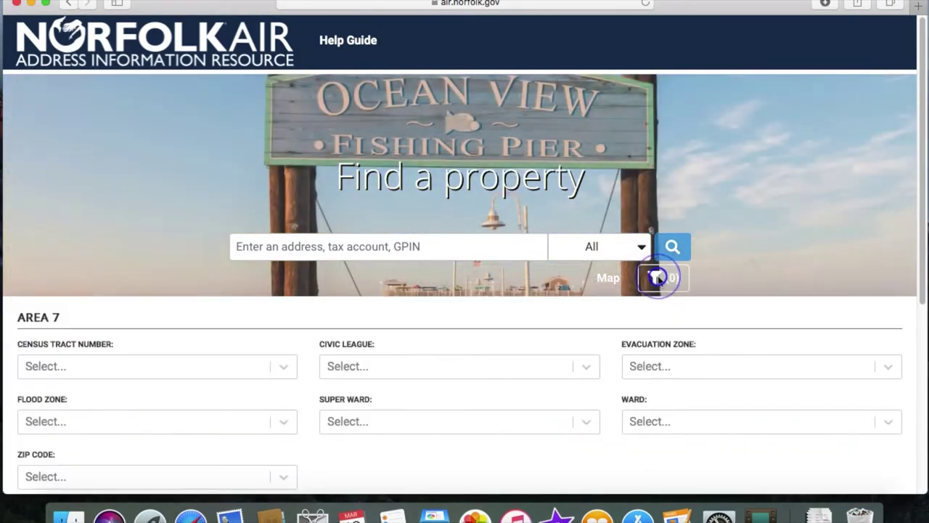
click(588, 370)
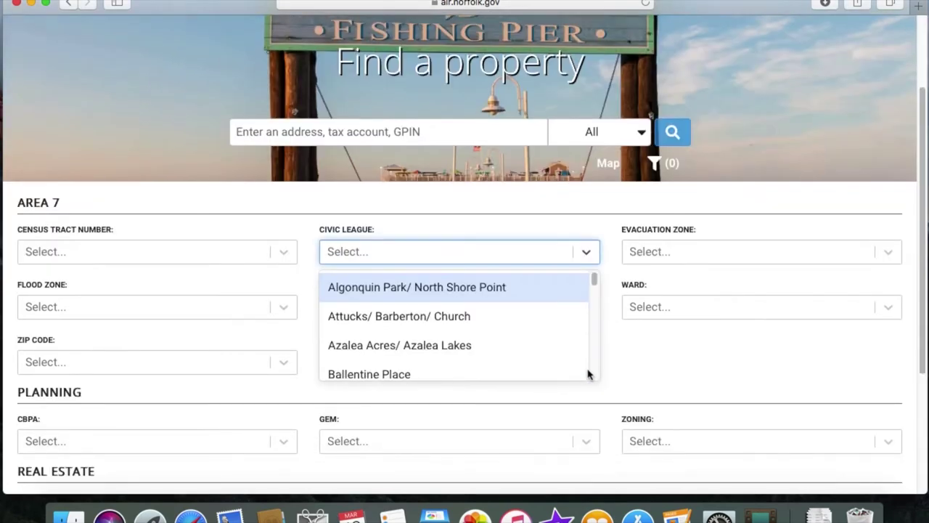
click(508, 287)
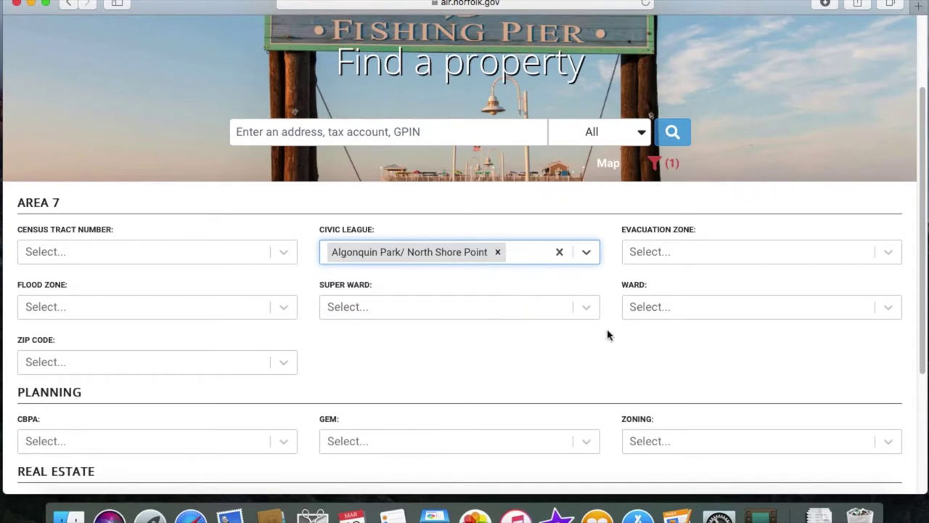
scroll(608, 332, down, 5)
click(844, 474)
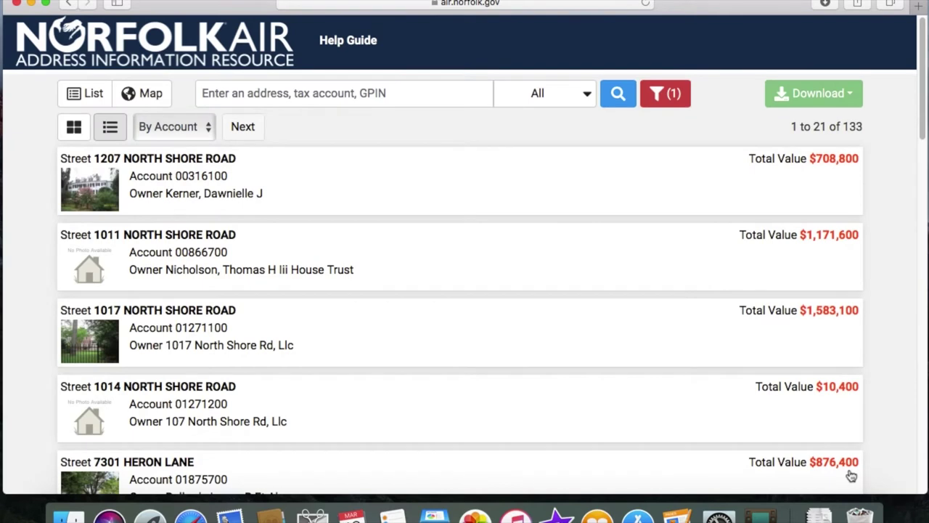
click(816, 98)
Step: Download the results as a mailing list and open Mailing_list-7.pdf
click(794, 159)
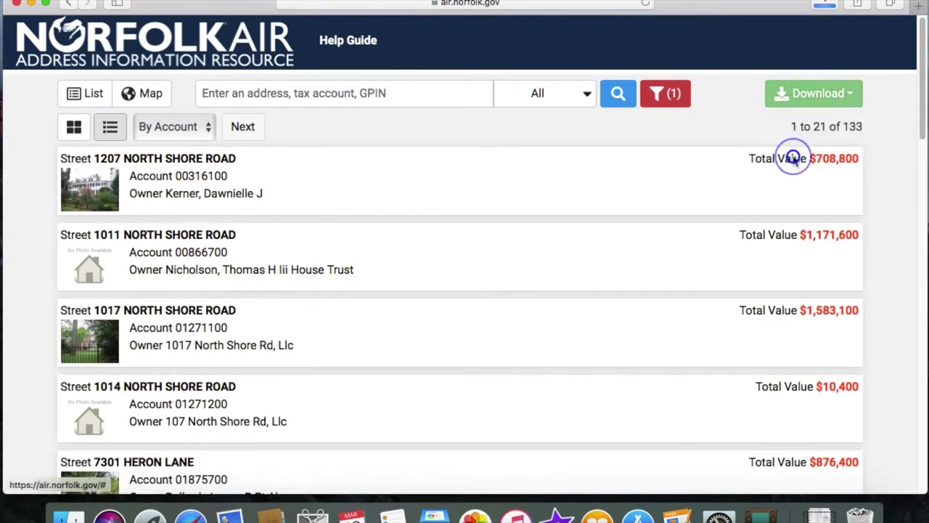
click(819, 515)
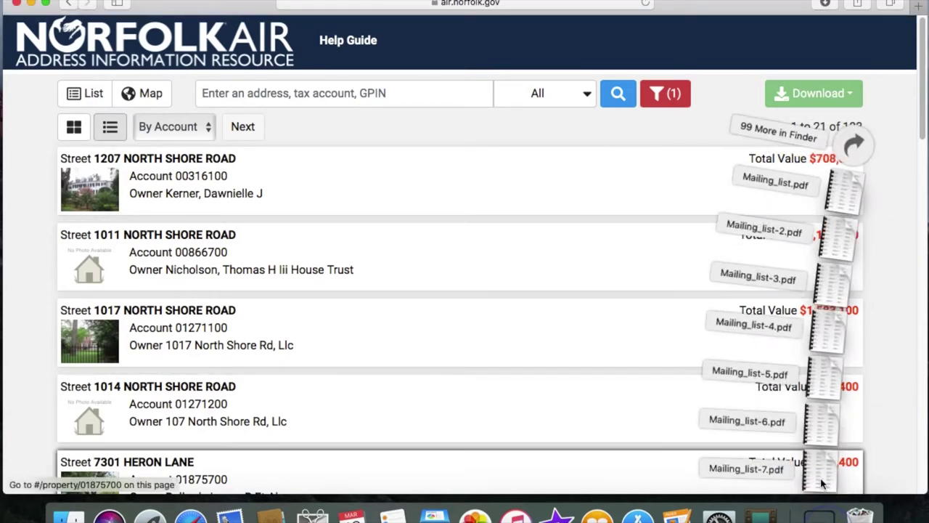
click(822, 479)
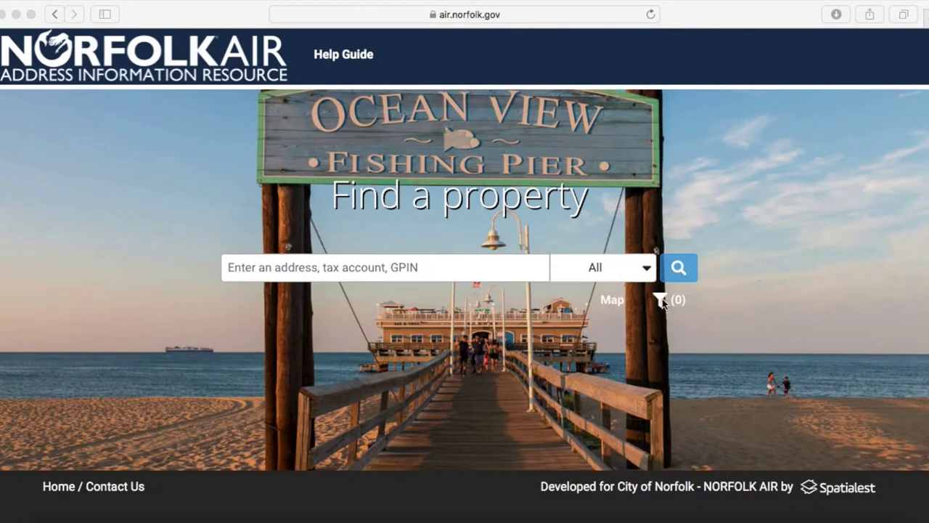
click(663, 299)
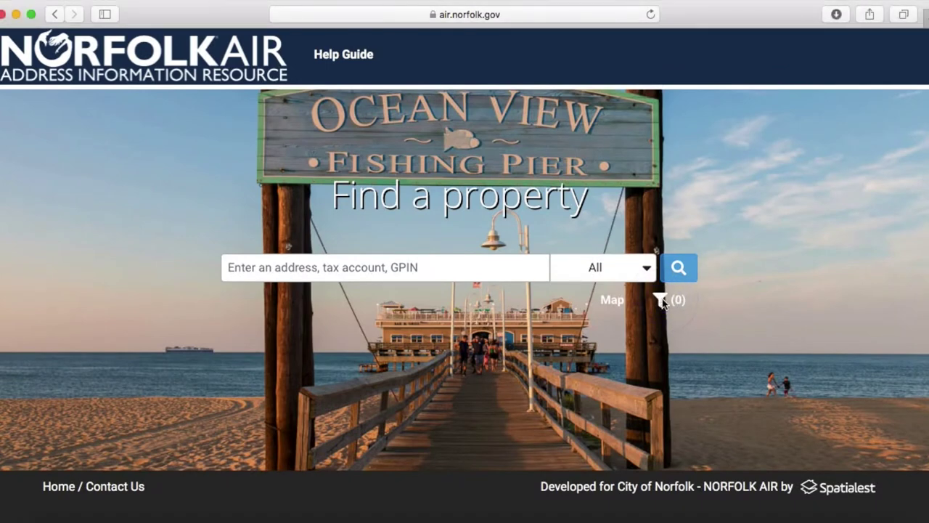
Step: Filter to Algonquin Park/ North Shore Point with Year Built 1900–1921, leaving 24 properties
click(663, 300)
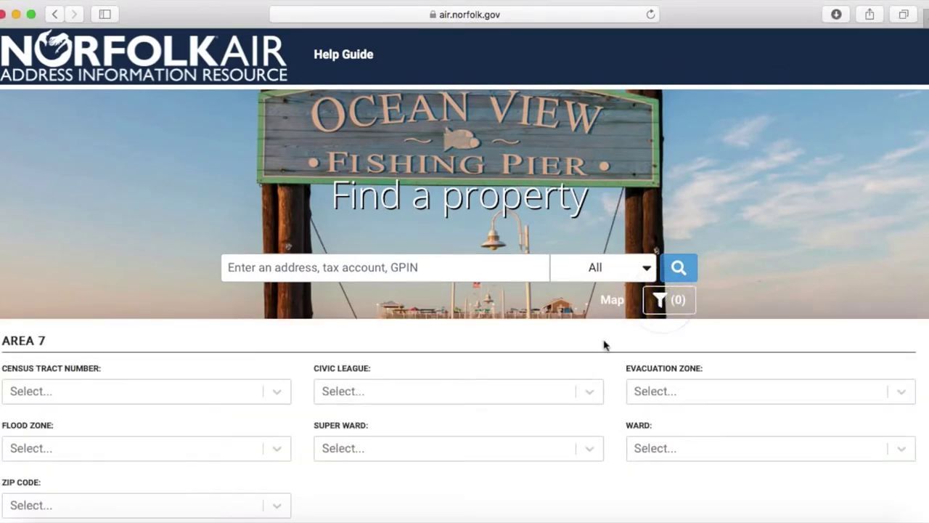
click(596, 398)
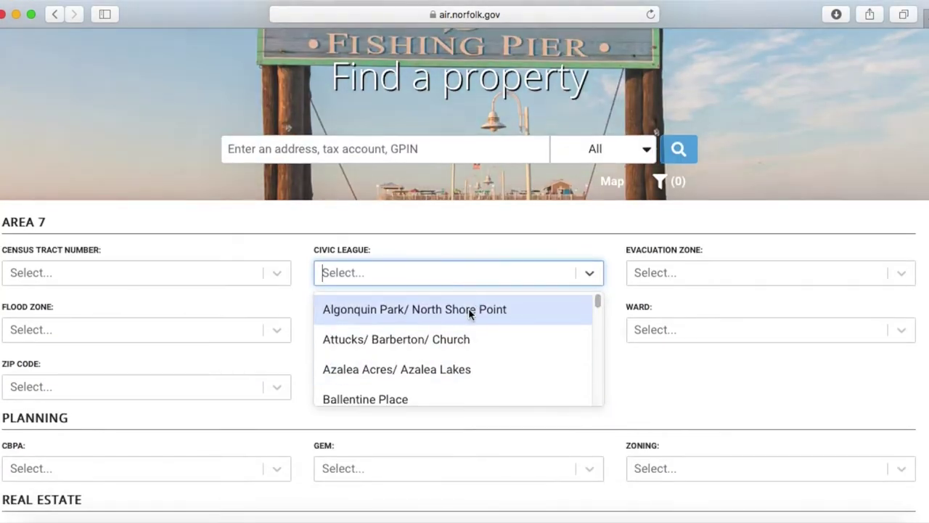
click(468, 311)
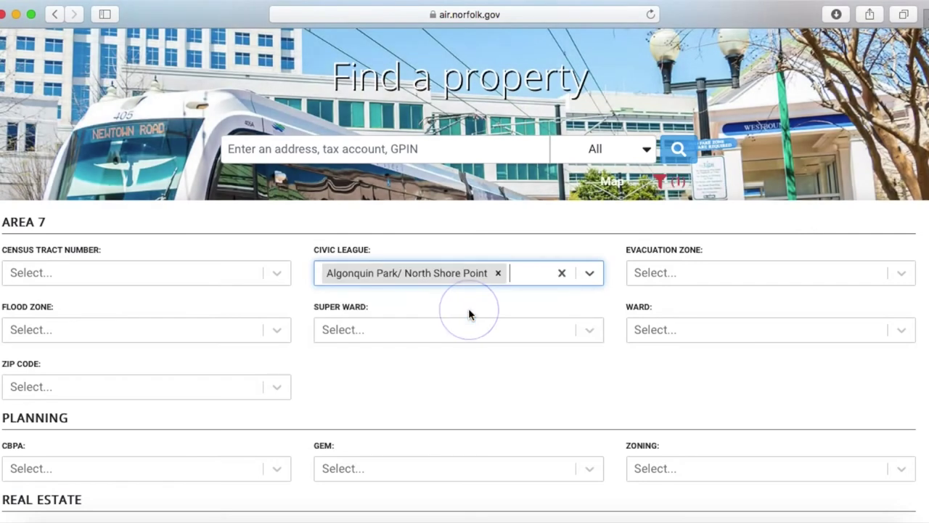
scroll(468, 310, down, 4)
scroll(468, 314, down, 1)
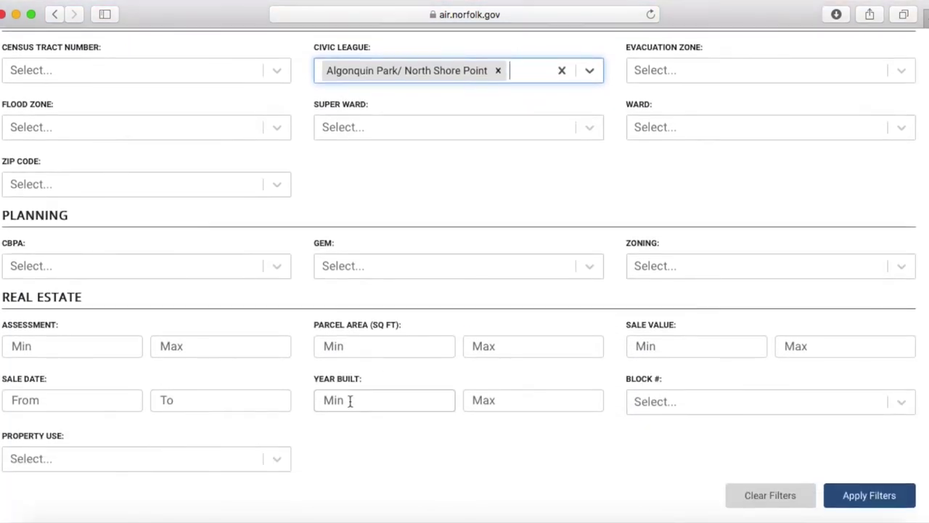
click(354, 402)
text(1900)
key(Tab)
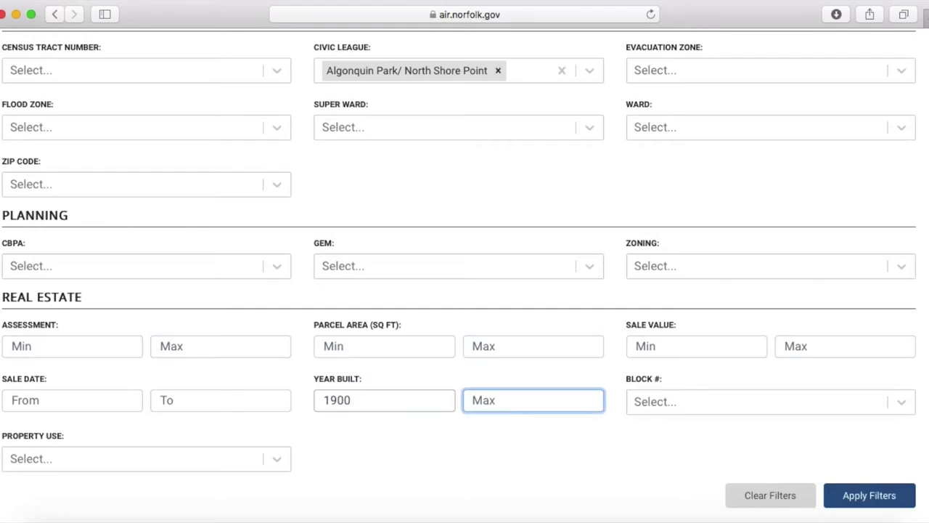
text(1921)
click(855, 496)
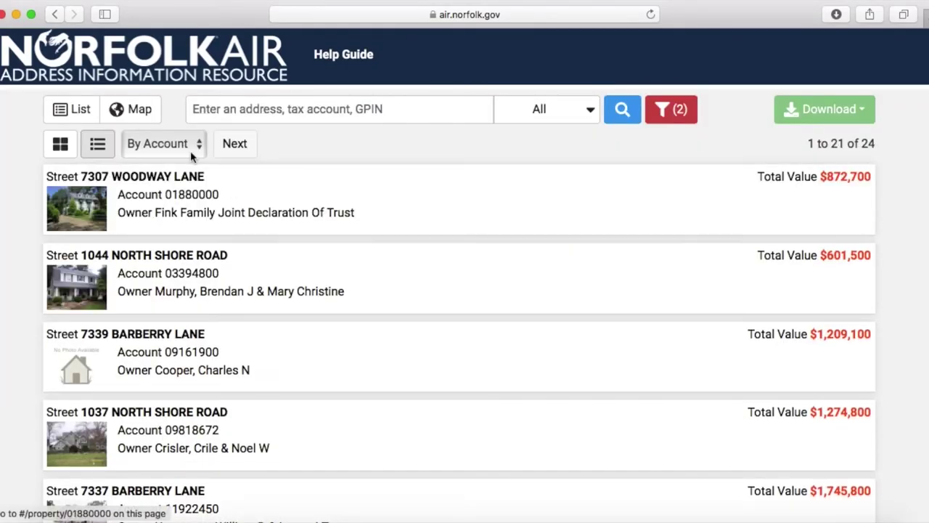
click(176, 193)
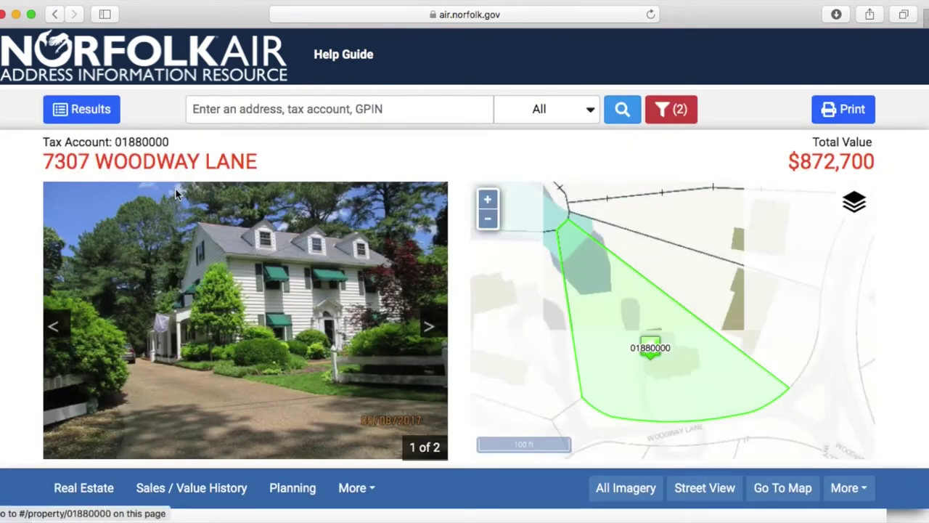
scroll(176, 194, down, 5)
scroll(176, 194, down, 8)
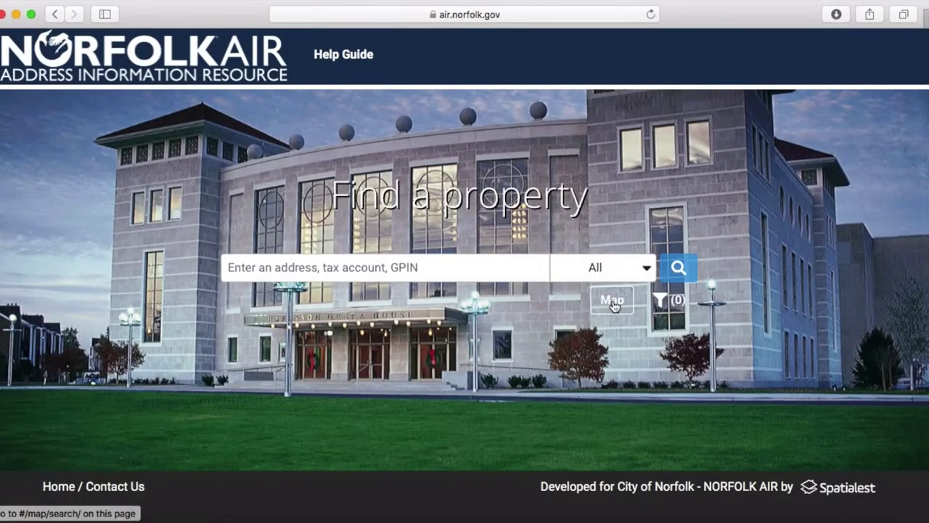
click(612, 302)
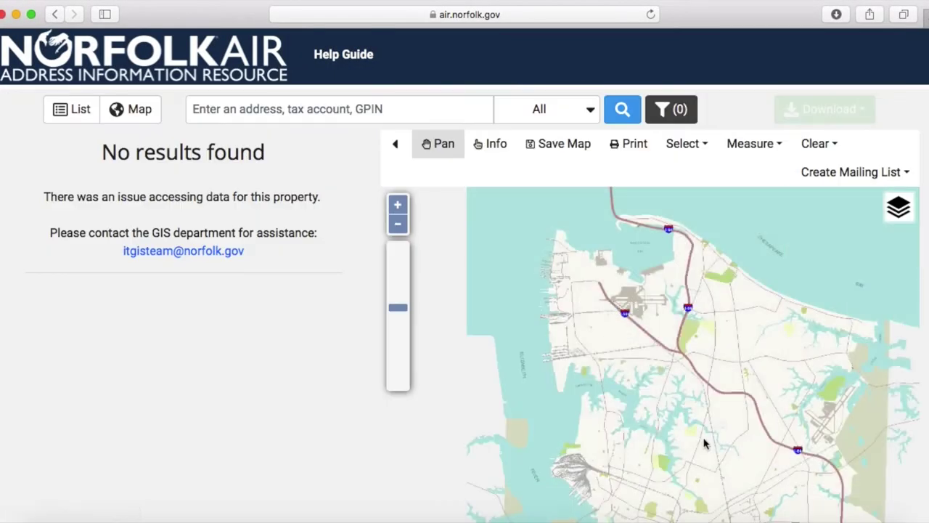
Step: Zoom and pan the map to Robin Hood Road, then open a building's record with Info
double_click(757, 469)
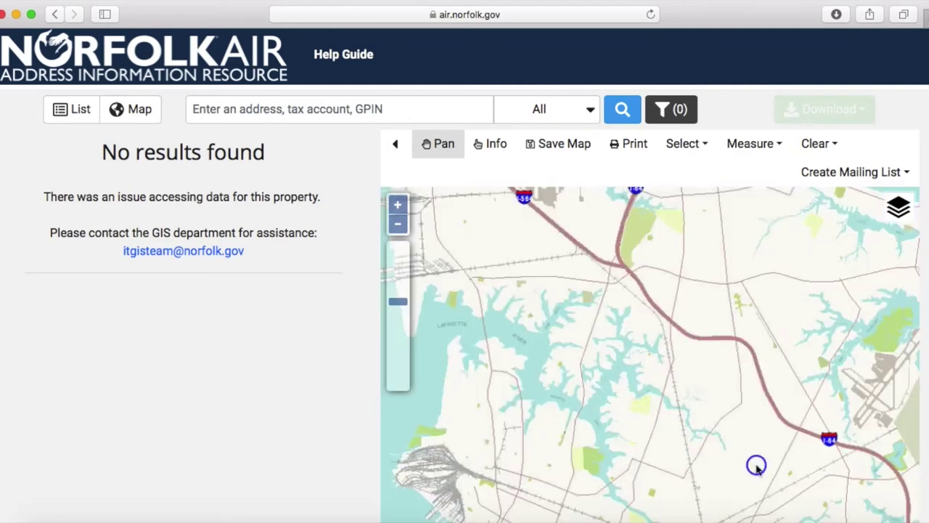
double_click(746, 454)
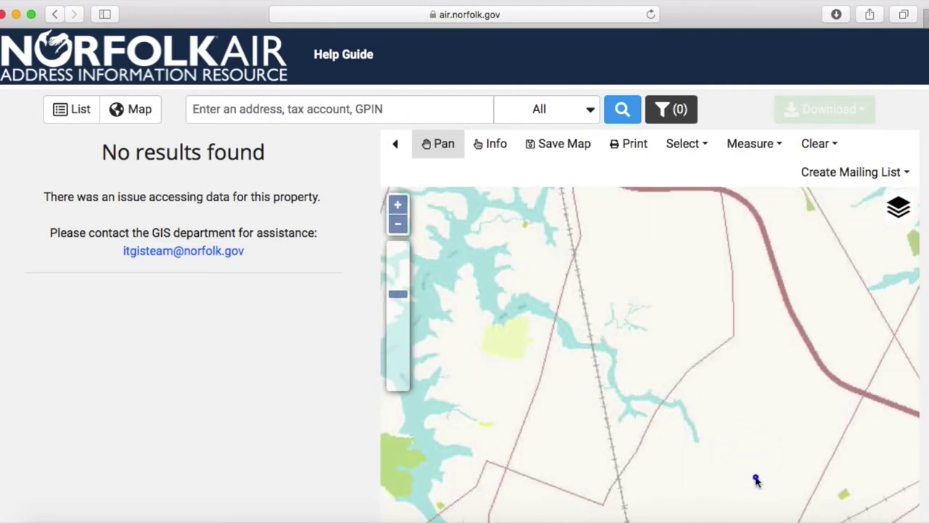
double_click(756, 476)
double_click(689, 460)
drag(690, 461, 628, 324)
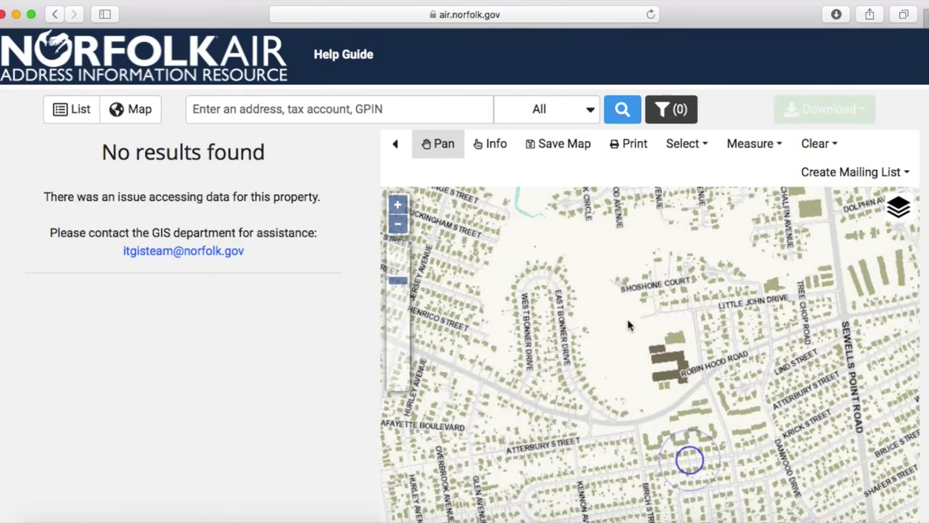
click(495, 146)
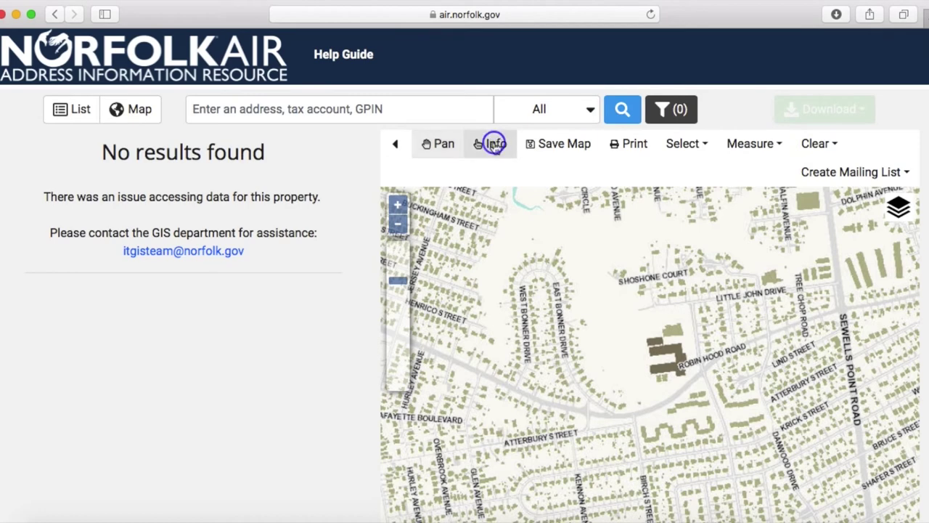
click(661, 348)
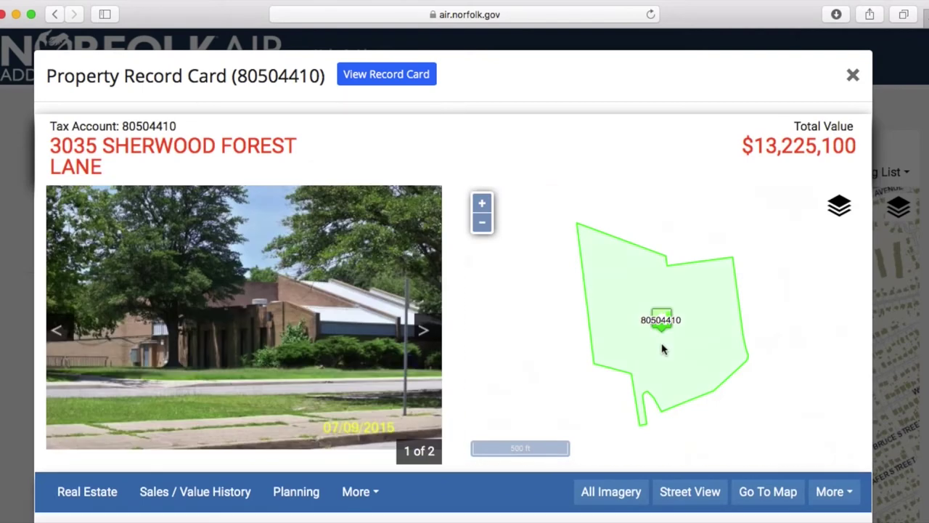
click(830, 493)
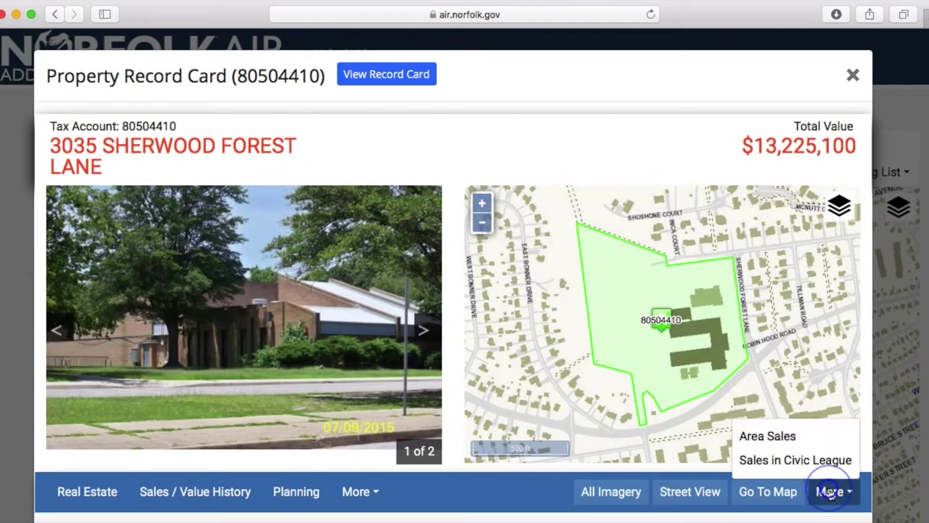
click(771, 436)
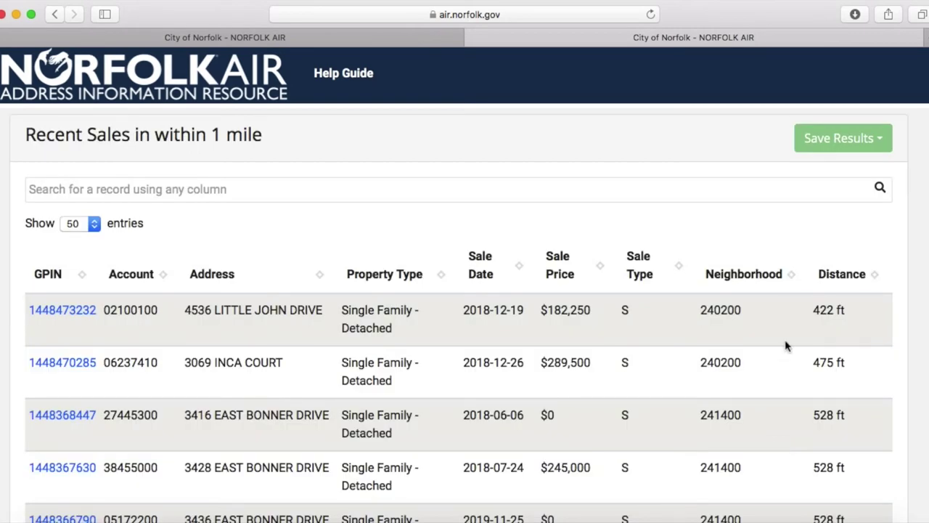
click(836, 143)
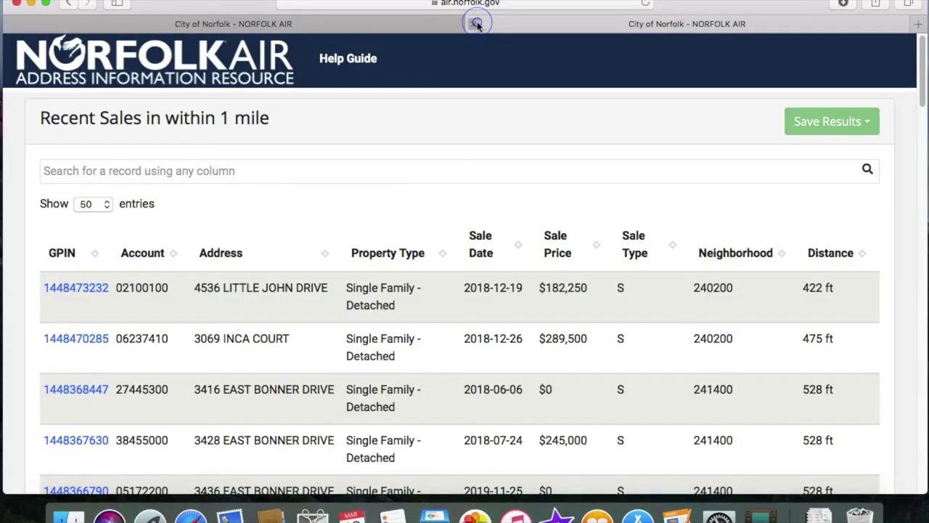
click(476, 25)
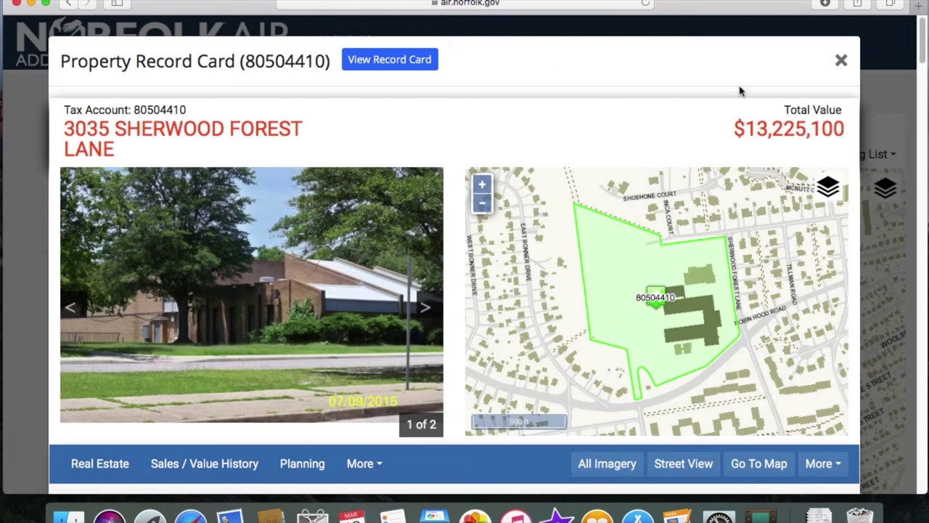
Step: Close the property record card and choose Select > Shape for polygon selection
click(843, 62)
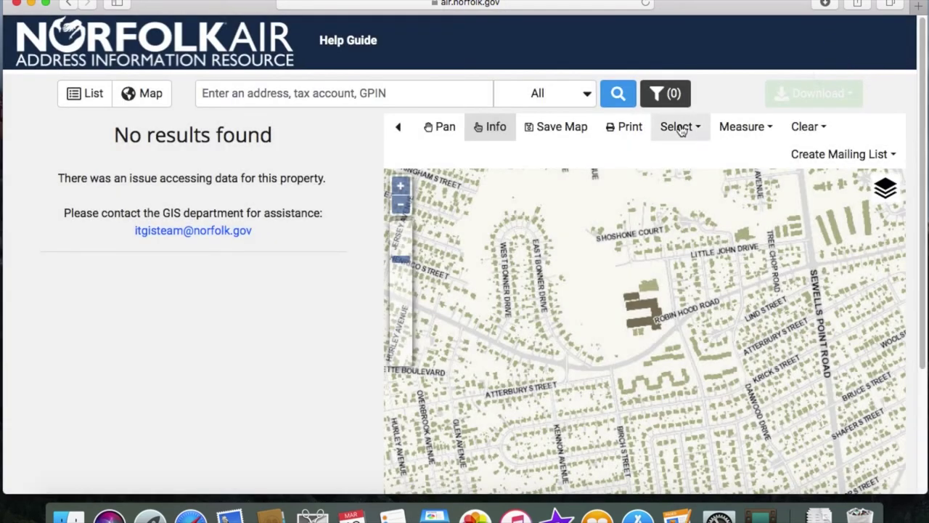
click(677, 127)
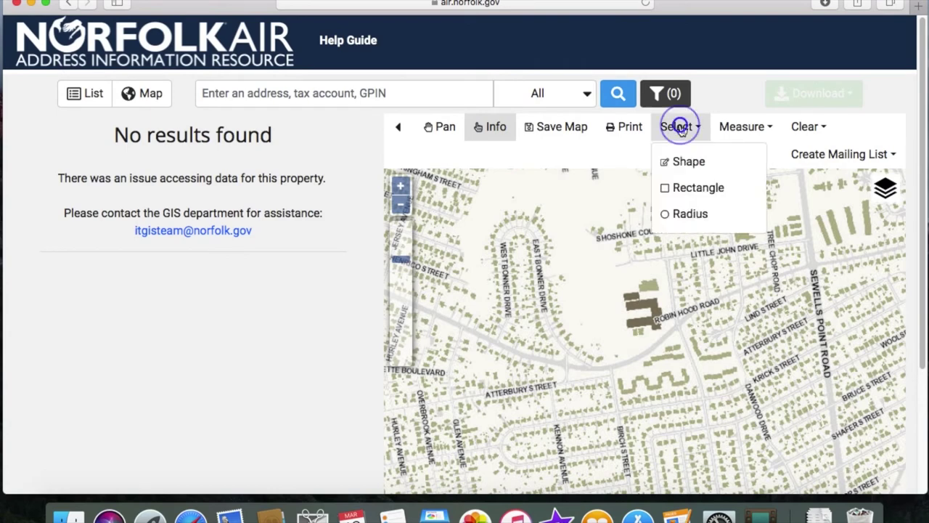
click(687, 169)
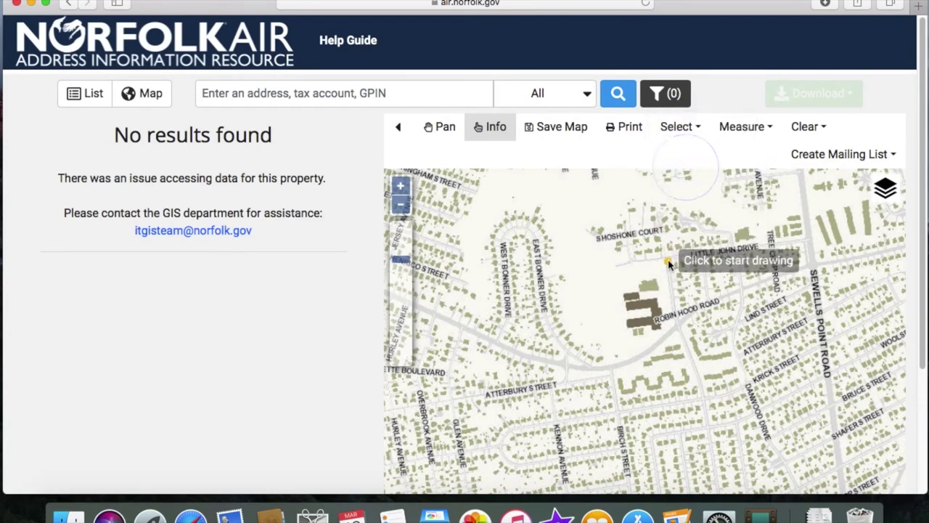
Step: Draw a polygon from Little John Drive along Sewells Point Road to Robin Hood Road, returning 42 properties
click(669, 259)
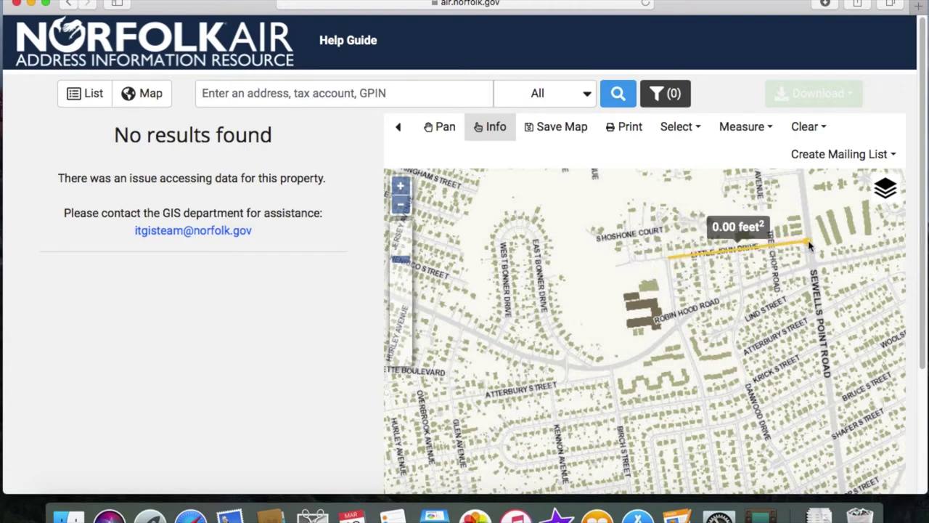
click(811, 241)
click(813, 270)
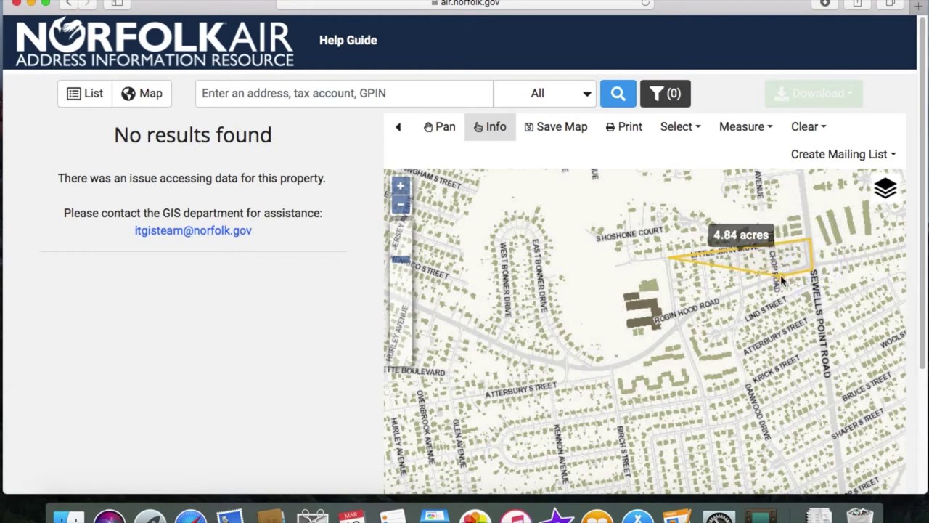
click(780, 279)
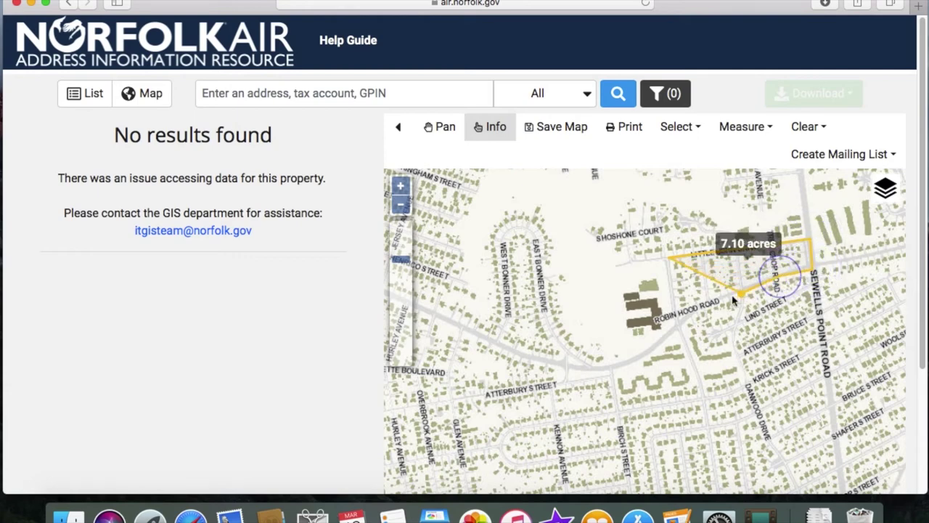
click(699, 305)
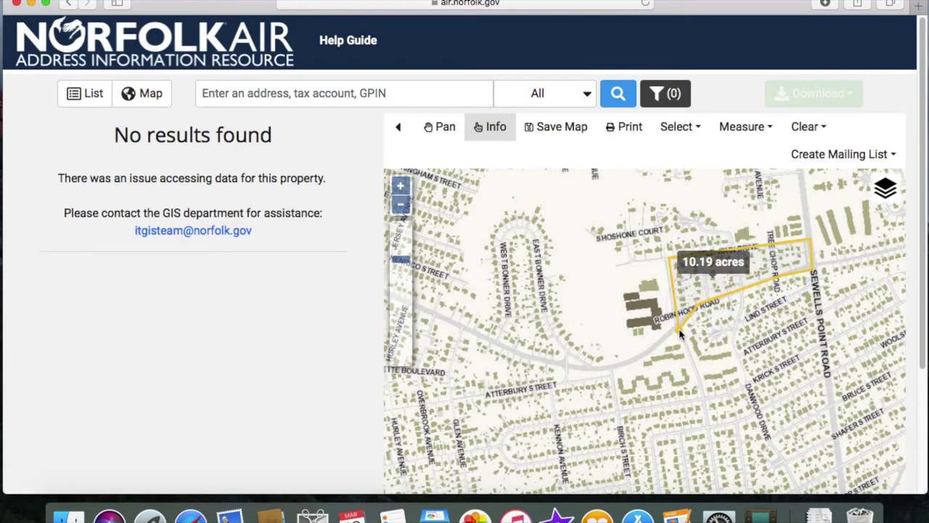
double_click(679, 331)
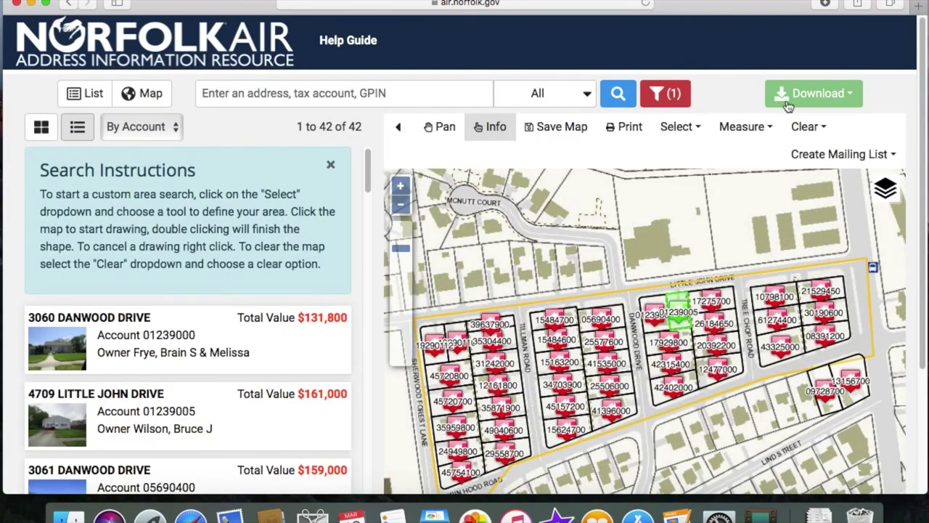
Step: Download the 42 found parcels as a Mailing List and open the Mailing_list PDF
click(809, 93)
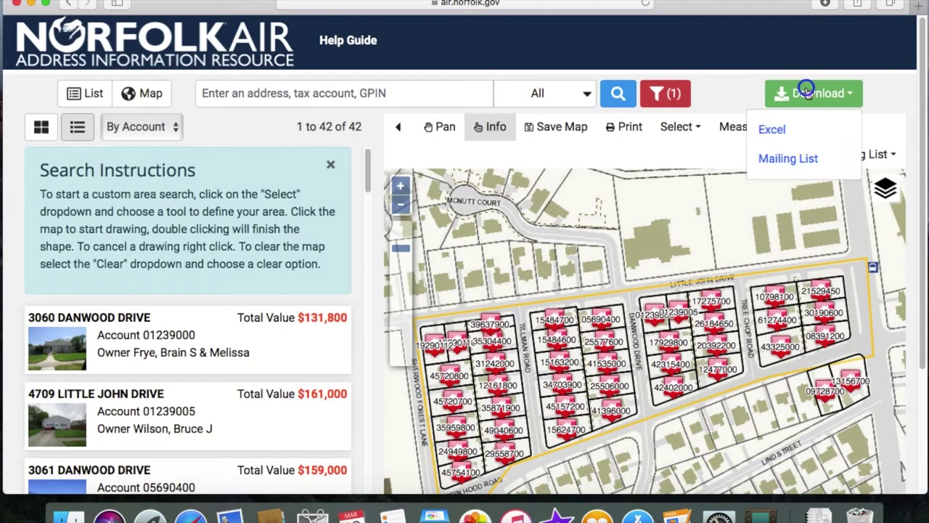
click(788, 159)
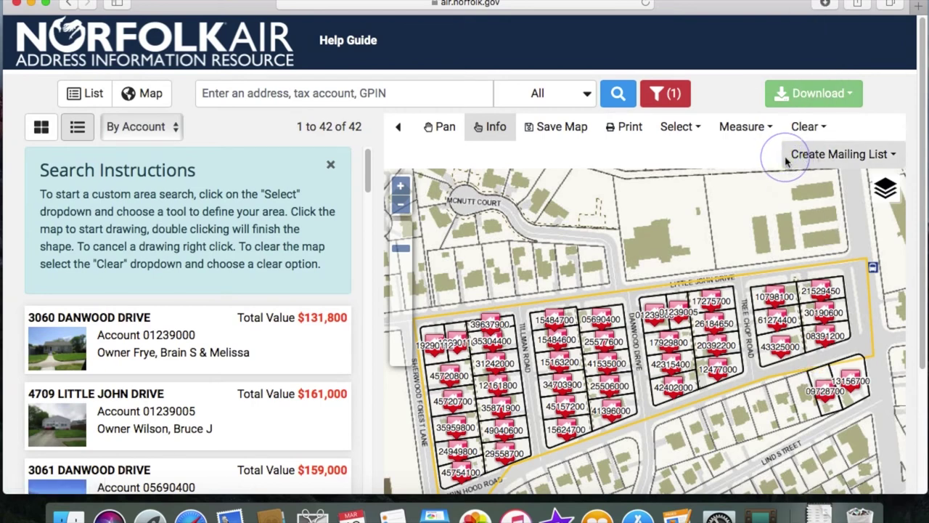
click(819, 511)
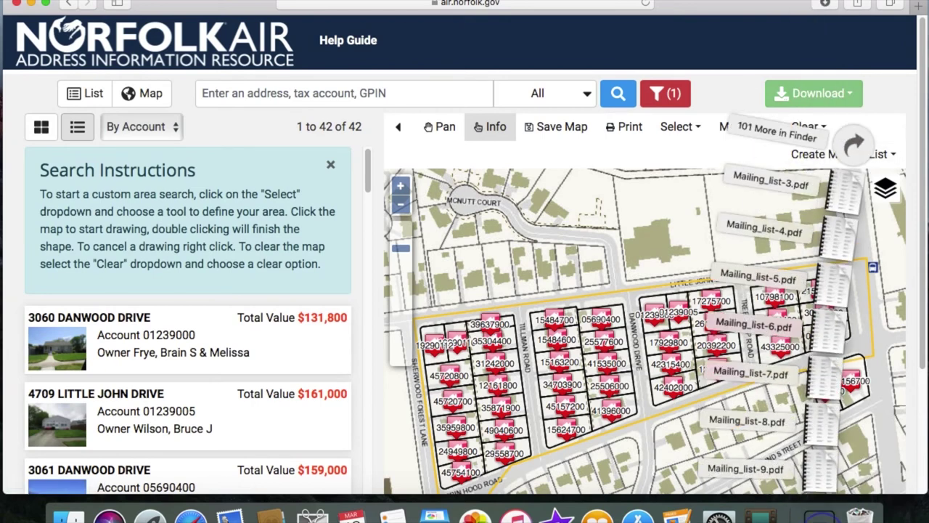
click(818, 481)
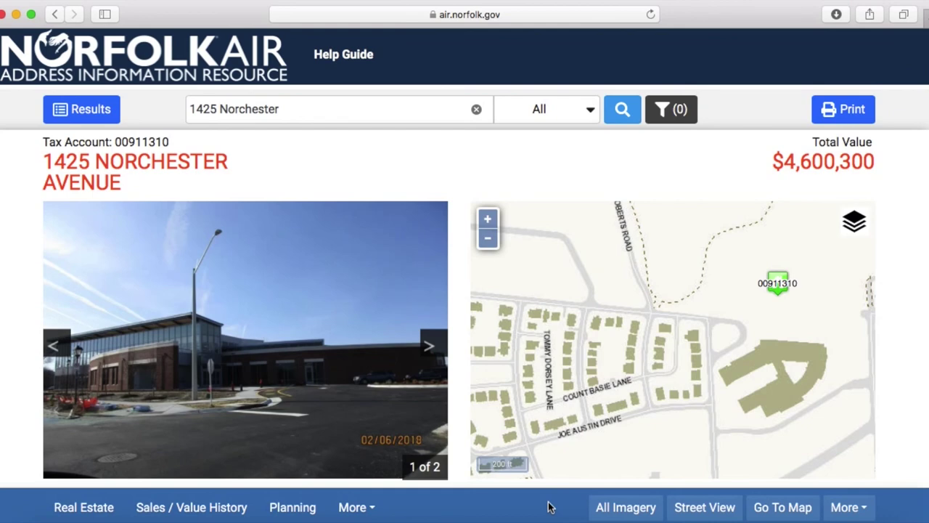
Step: Show All Imagery for the Norchester property, zoomed out and framed on the new building
click(625, 508)
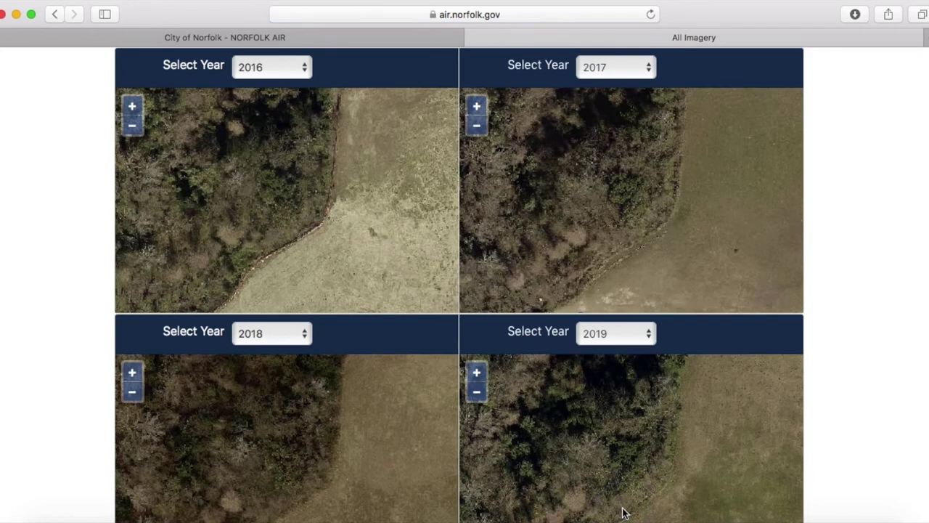
click(133, 129)
click(133, 129)
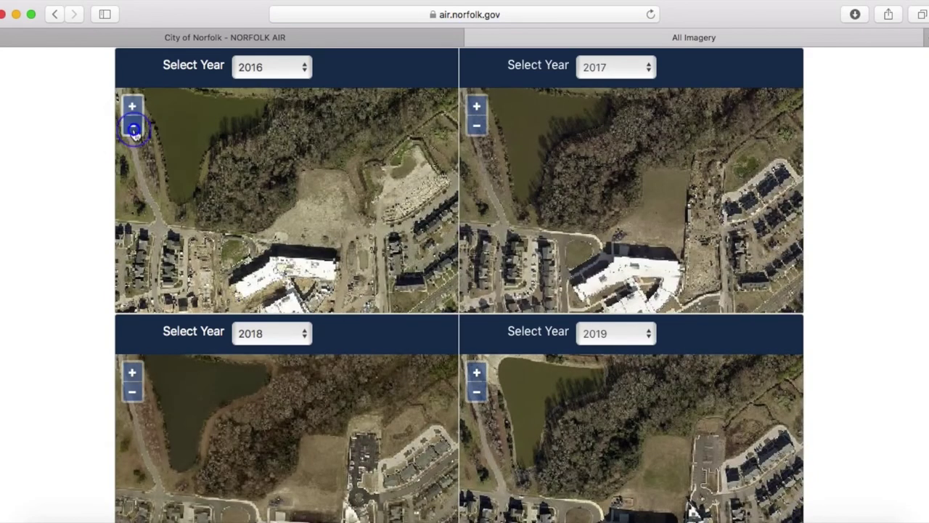
click(281, 284)
drag(282, 284, 292, 210)
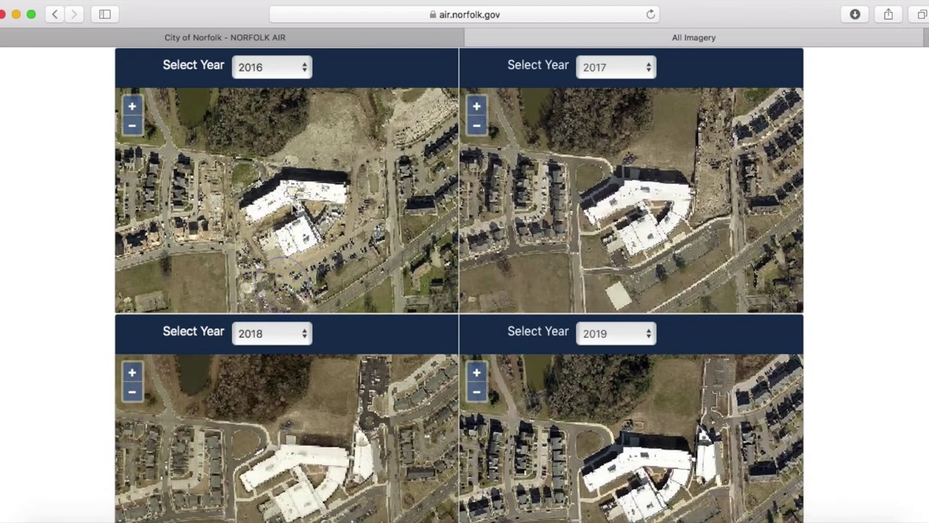
Step: Switch the first imagery pane from 2016 to 1999
click(294, 68)
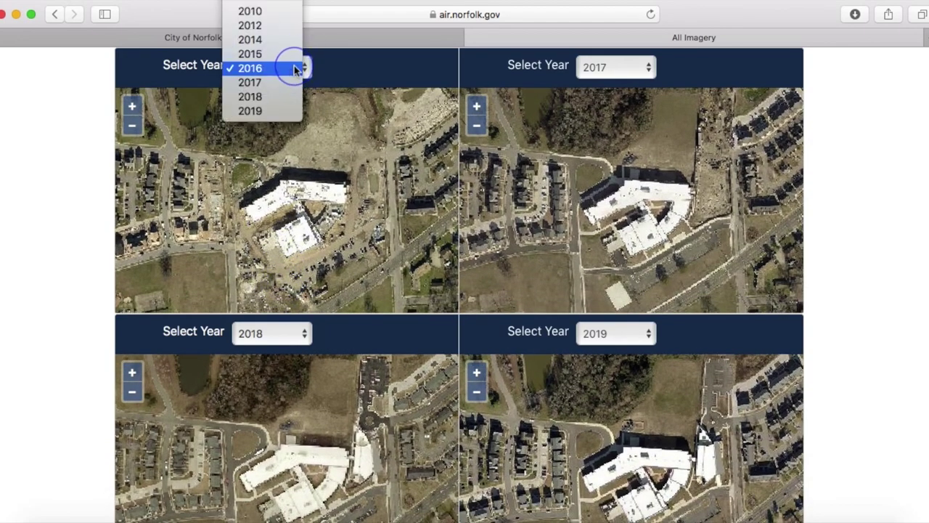
scroll(295, 65, up, 2)
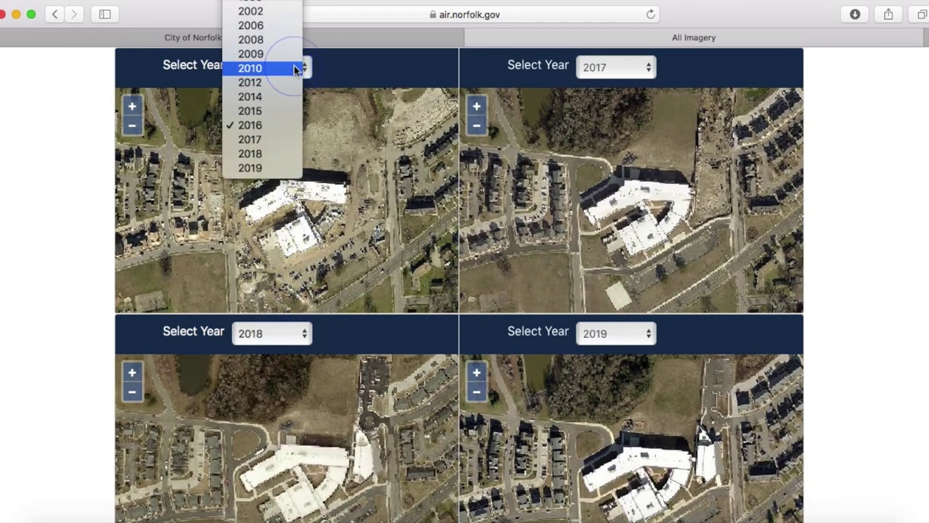
click(260, 3)
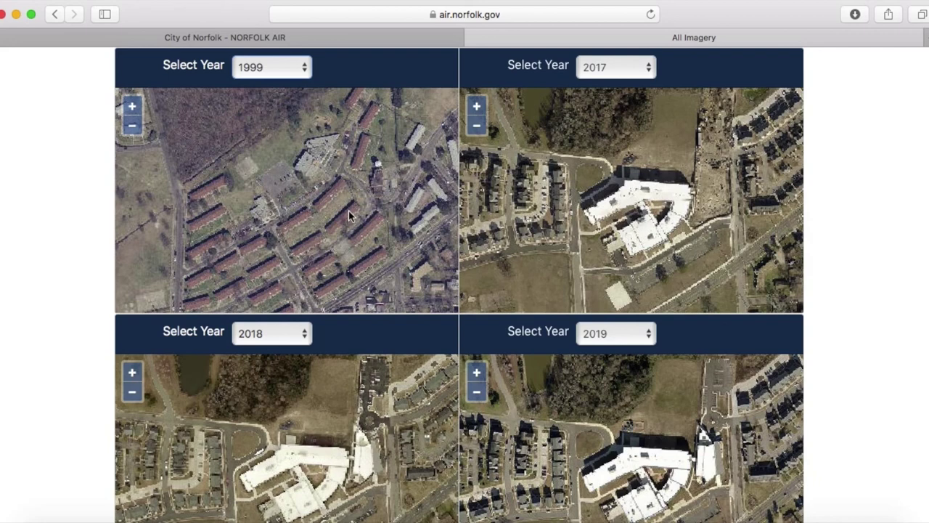
click(249, 193)
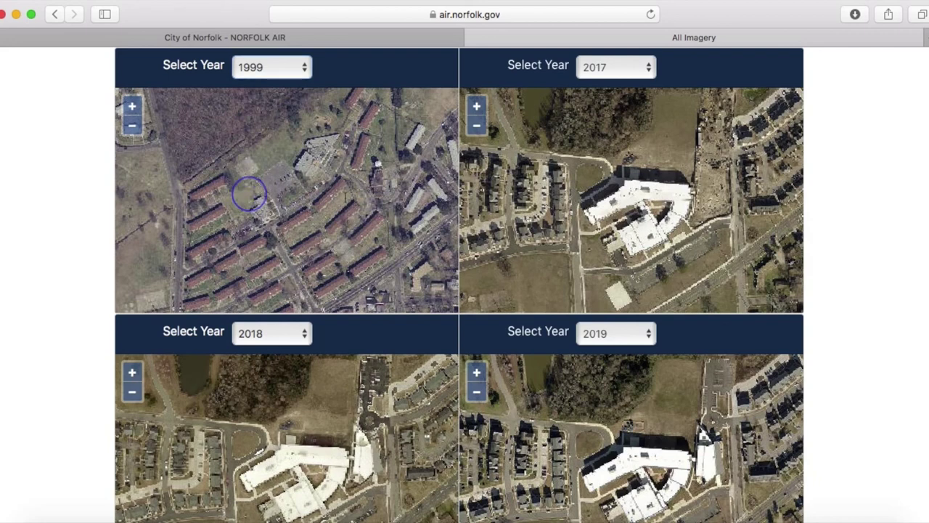